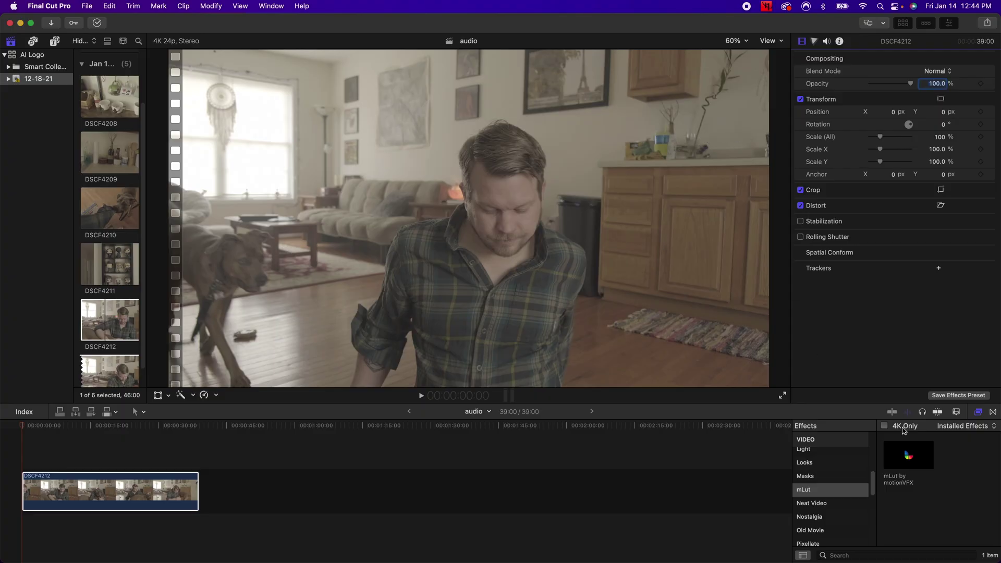
- Apply the mLut by motionVFX effect to DSCF4212 and load its Dramatic preset at 100% intensity
{"action": "left_click", "coordinate": [907, 463]}
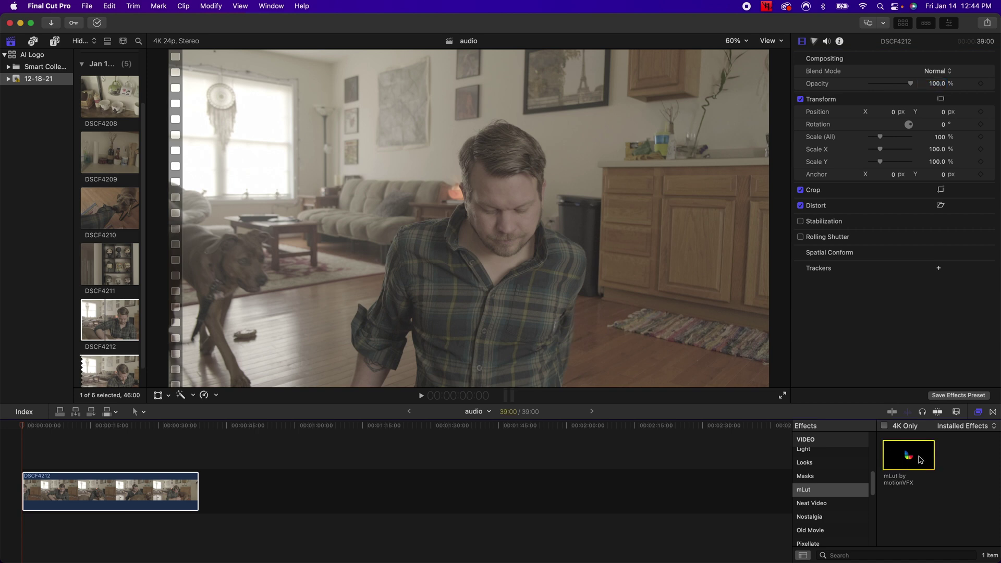
{"action": "left_click_drag", "start_coordinate": [920, 460], "coordinate": [108, 484]}
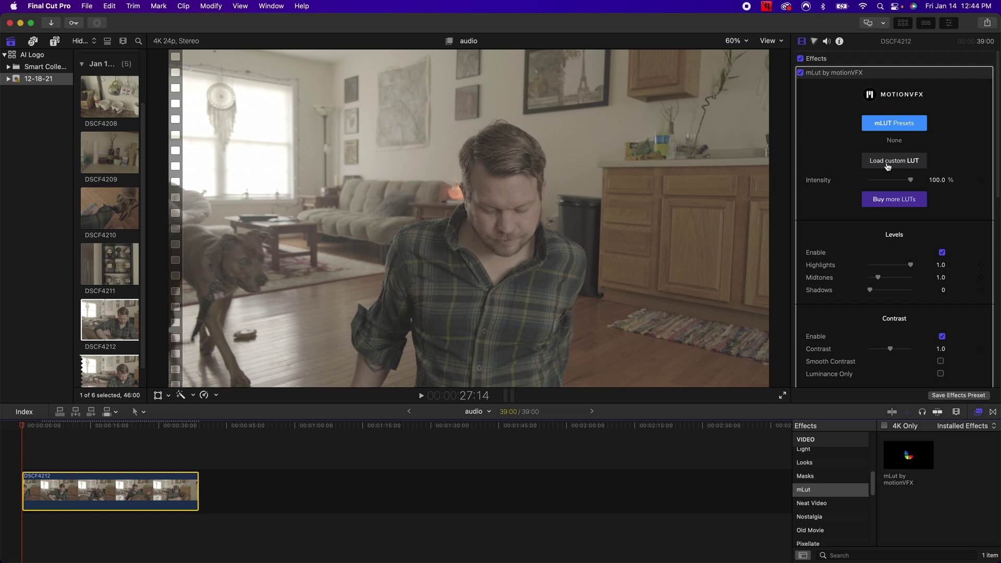
{"action": "left_click", "coordinate": [900, 128]}
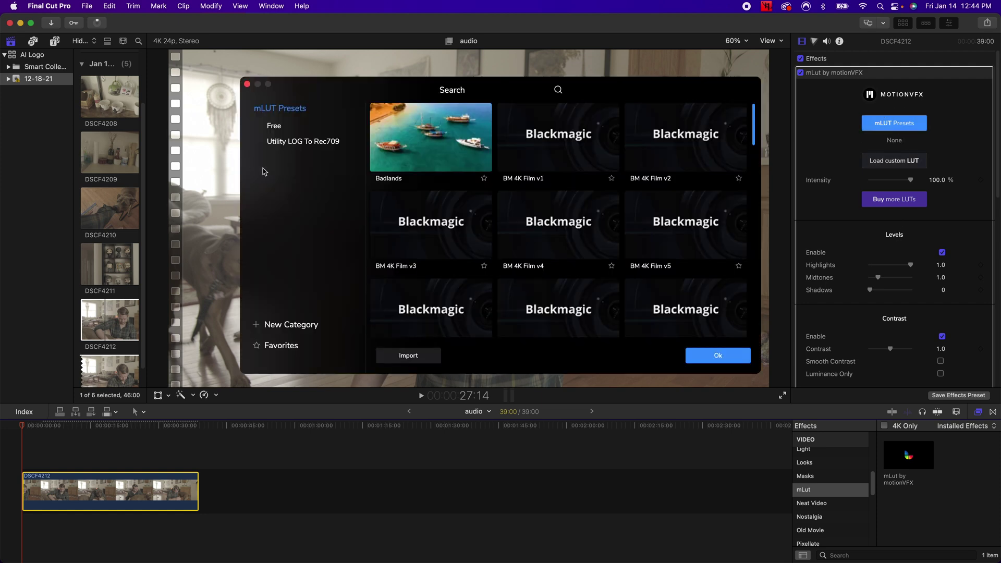
{"action": "scroll", "coordinate": [562, 219], "scroll_direction": "down", "scroll_amount": 8}
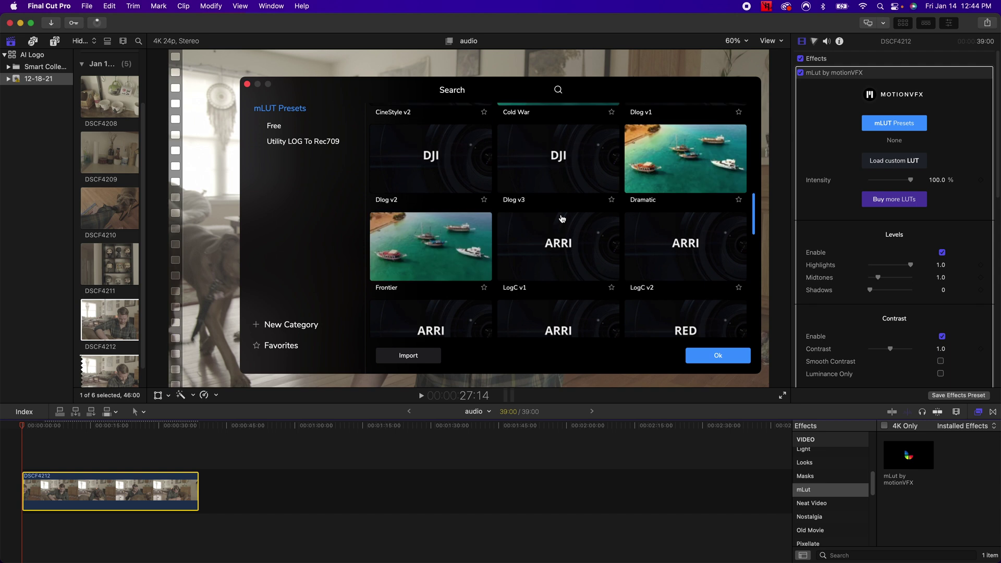
{"action": "scroll", "coordinate": [562, 218], "scroll_direction": "up", "scroll_amount": 6}
{"action": "scroll", "coordinate": [568, 215], "scroll_direction": "down", "scroll_amount": 3}
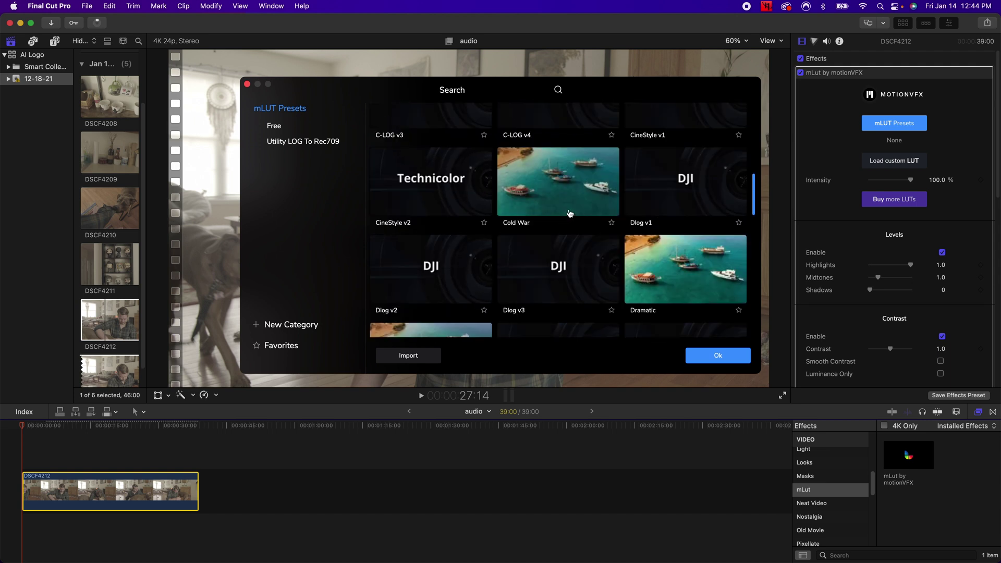
{"action": "scroll", "coordinate": [648, 265], "scroll_direction": "down", "scroll_amount": 5}
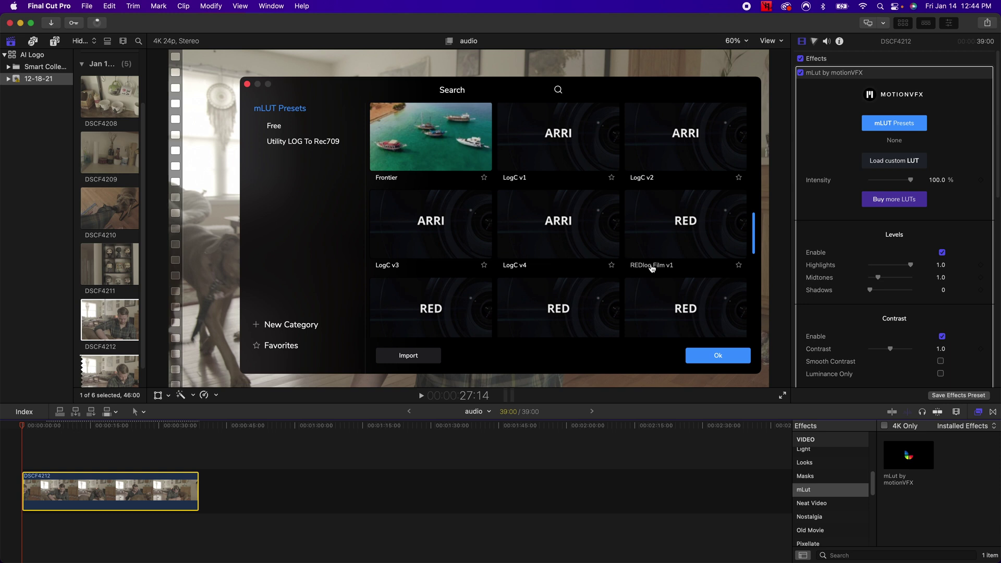
{"action": "scroll", "coordinate": [650, 268], "scroll_direction": "down", "scroll_amount": 3}
{"action": "left_click", "coordinate": [702, 359]}
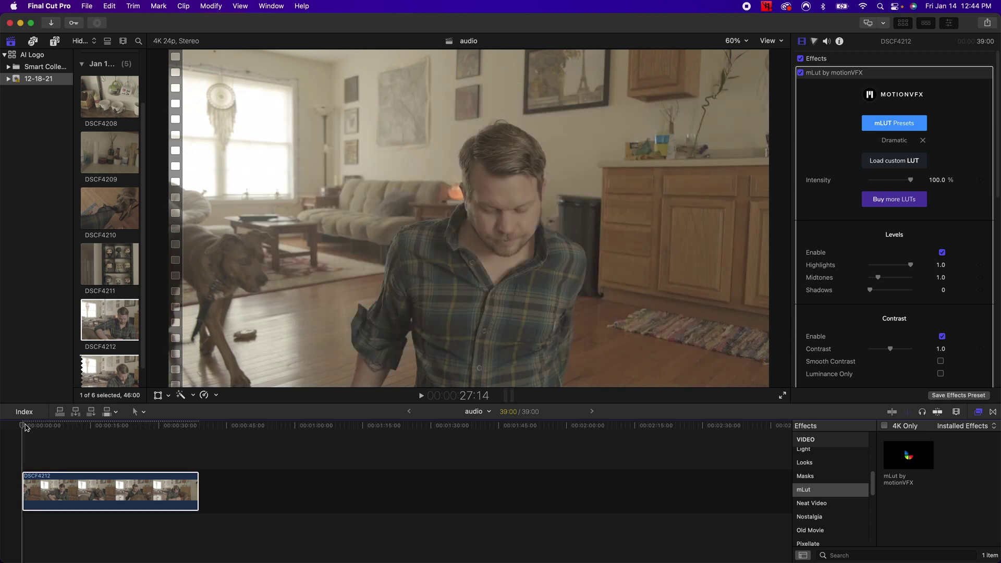
- Scrub about ten seconds in, test the LUT's Intensity, raise Contrast to 1.14, then disable and delete mLut
{"action": "left_click_drag", "start_coordinate": [25, 427], "coordinate": [71, 425]}
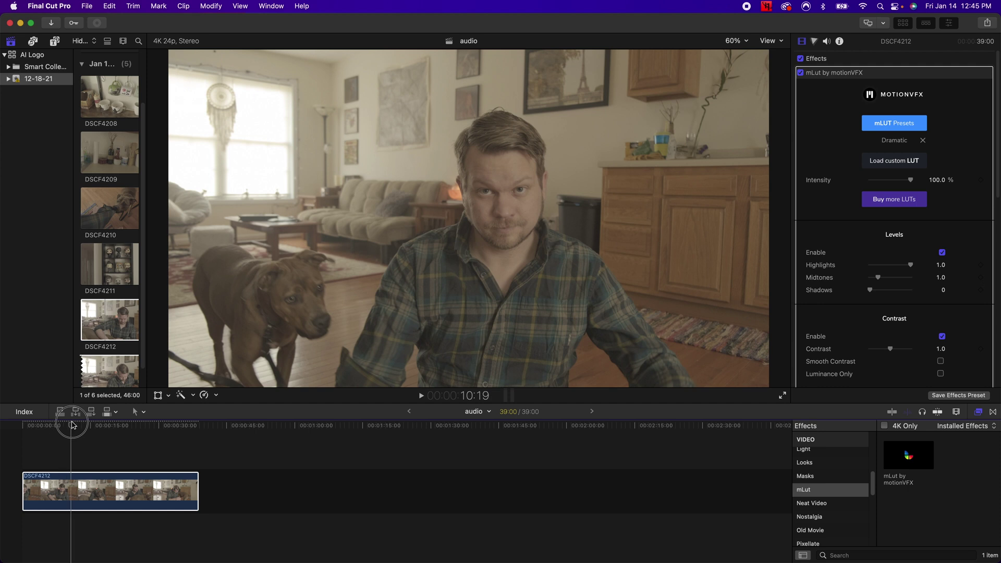
{"action": "left_click_drag", "start_coordinate": [909, 180], "coordinate": [956, 183]}
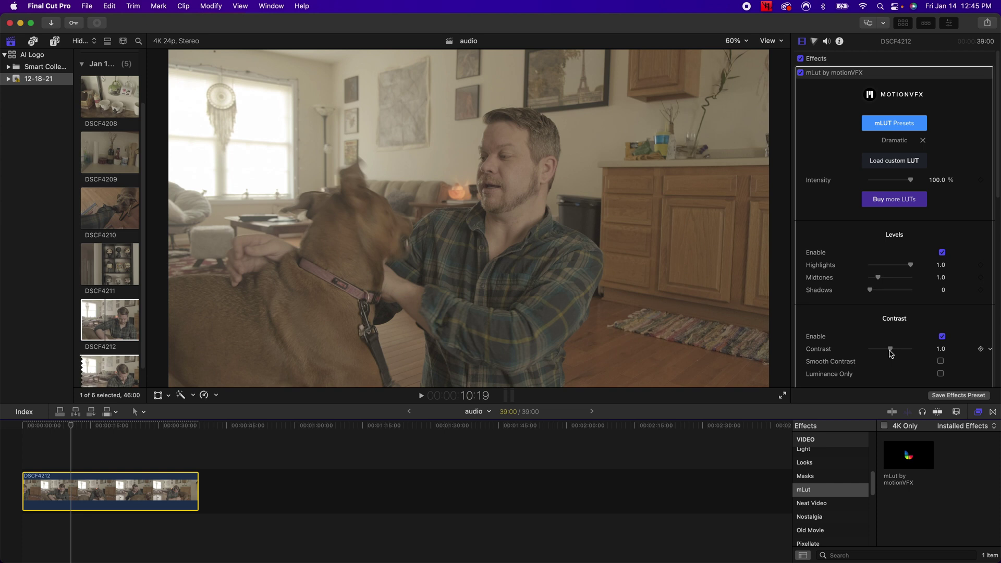
{"action": "left_click_drag", "start_coordinate": [889, 349], "coordinate": [892, 350]}
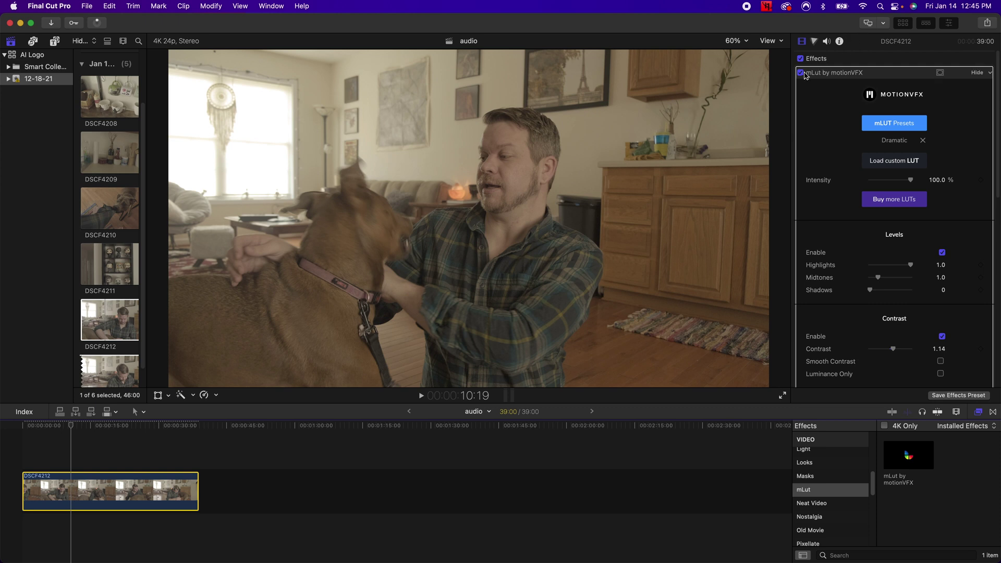
{"action": "left_click", "coordinate": [800, 73]}
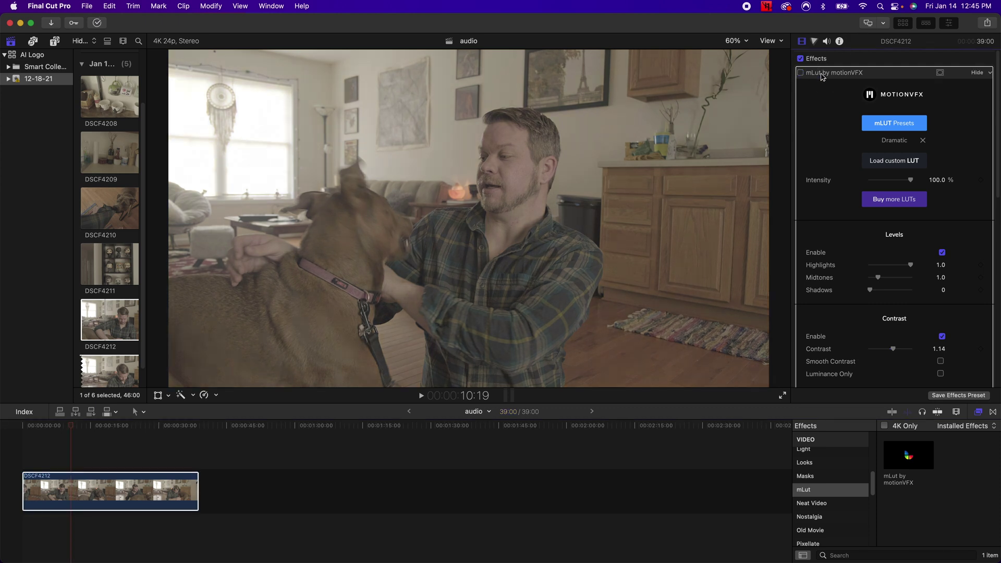
{"action": "key", "text": "Delete"}
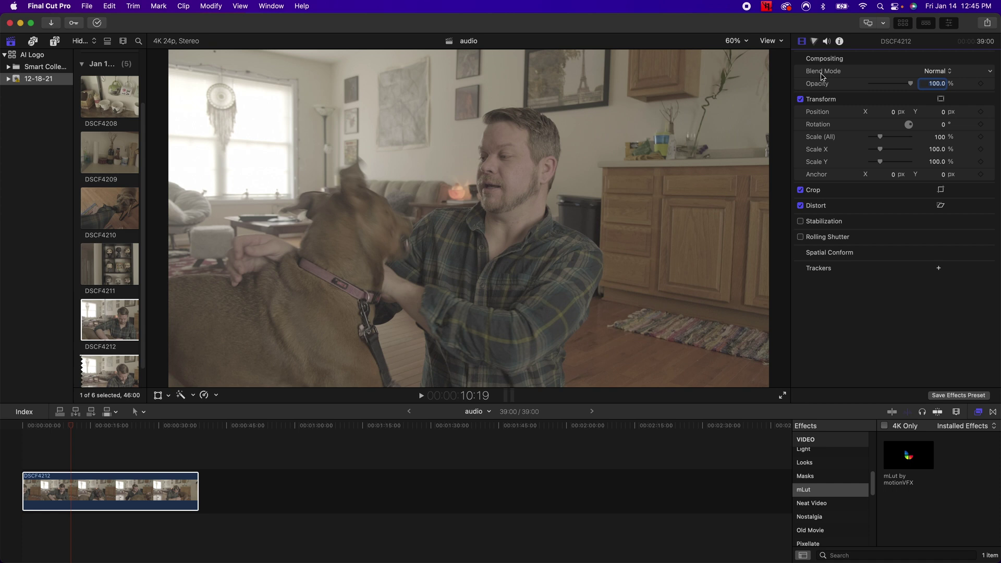
- From the Adjustment generators, place the Long layer across the full DSCF4212 clip and select it
{"action": "left_click", "coordinate": [22, 426]}
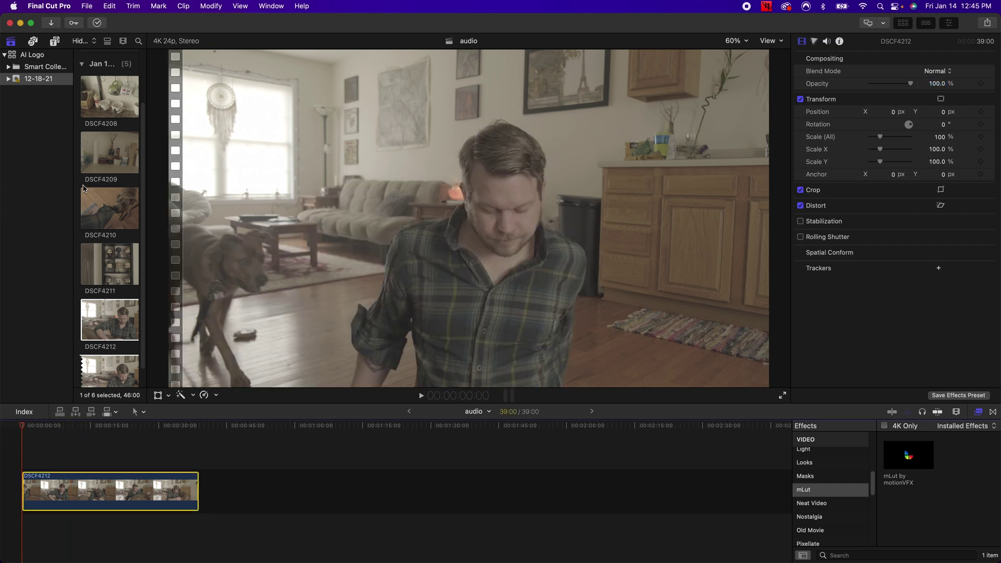
{"action": "left_click", "coordinate": [54, 41]}
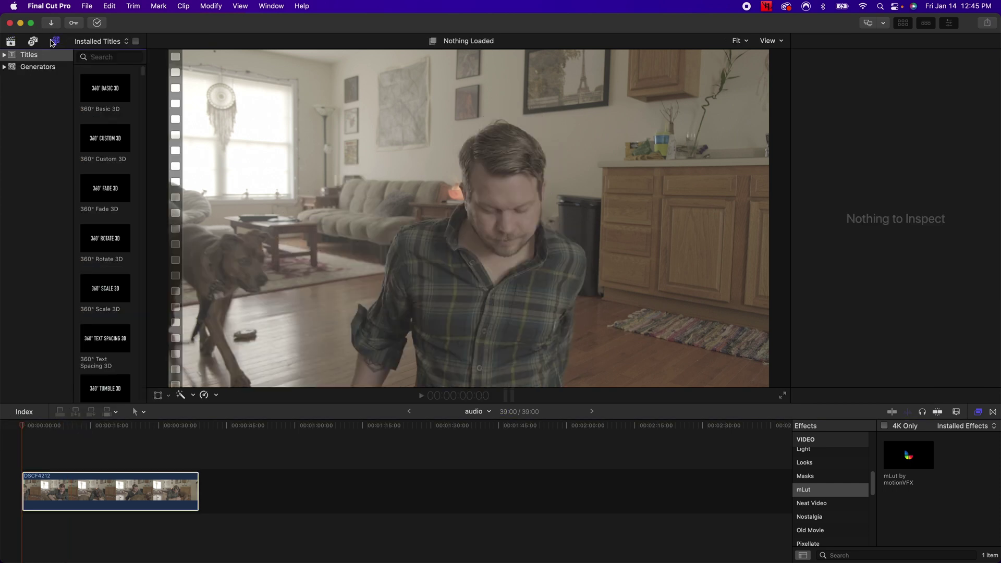
{"action": "left_click", "coordinate": [5, 67]}
{"action": "left_click", "coordinate": [57, 103]}
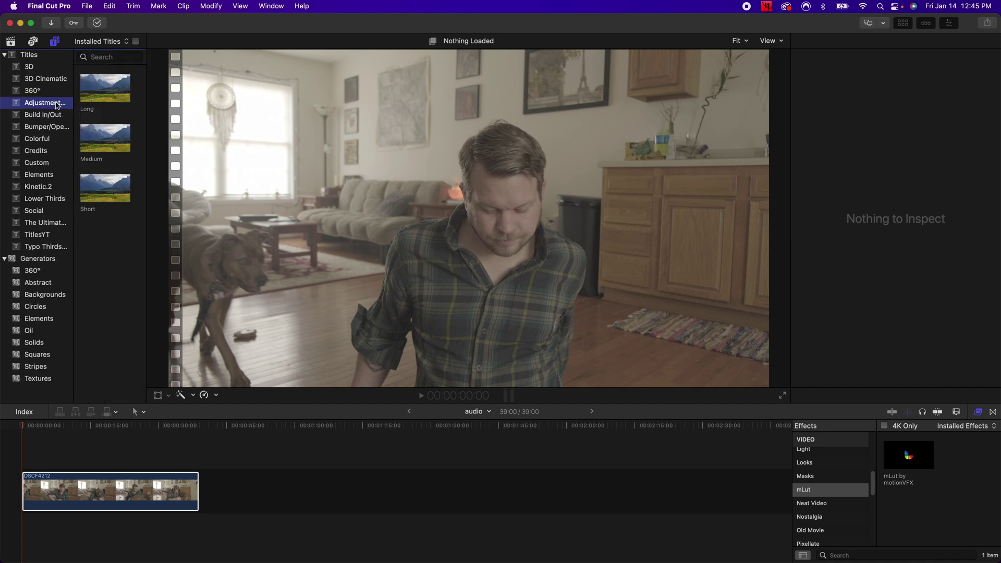
{"action": "left_click", "coordinate": [103, 99]}
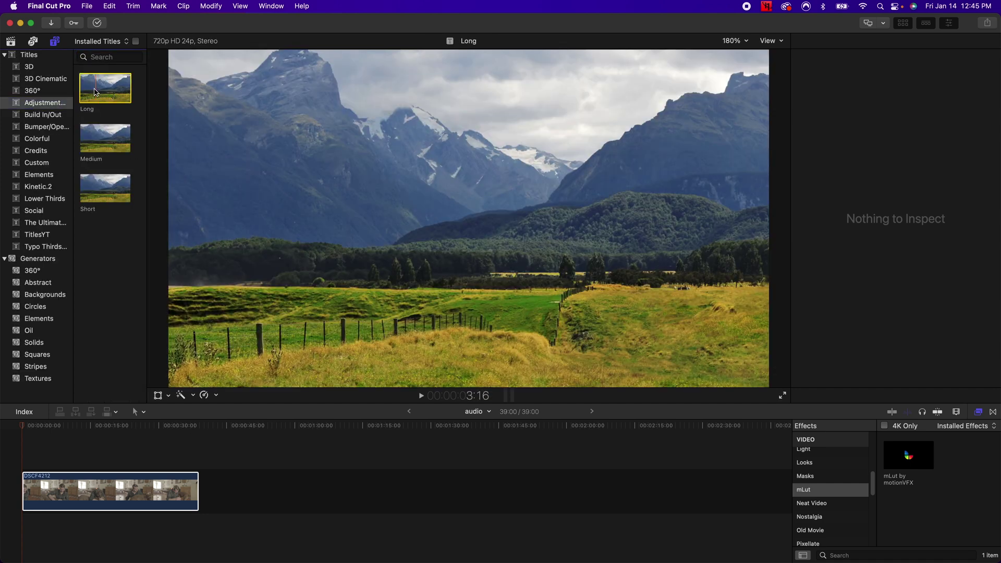
{"action": "left_click_drag", "start_coordinate": [103, 99], "coordinate": [196, 464]}
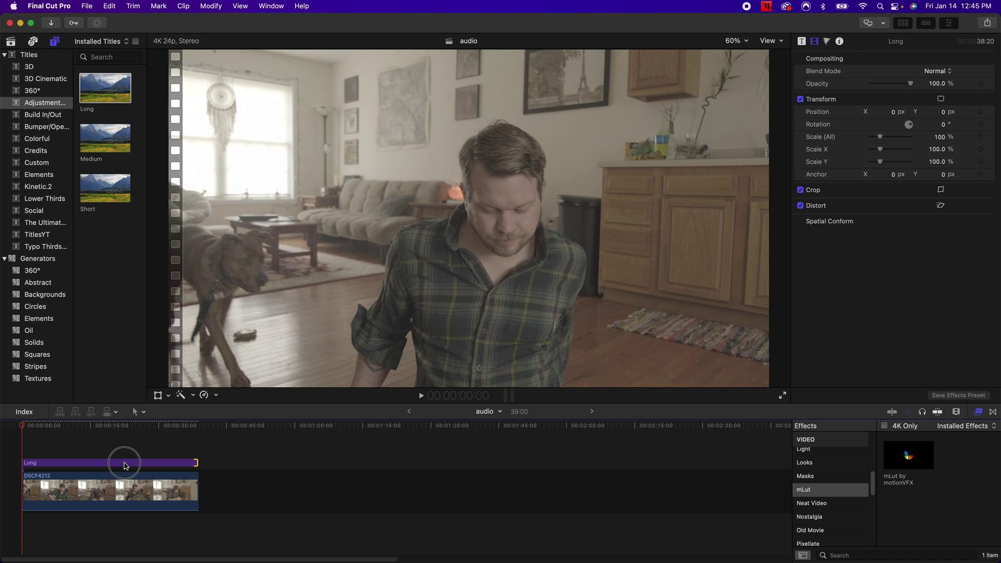
{"action": "left_click", "coordinate": [125, 464]}
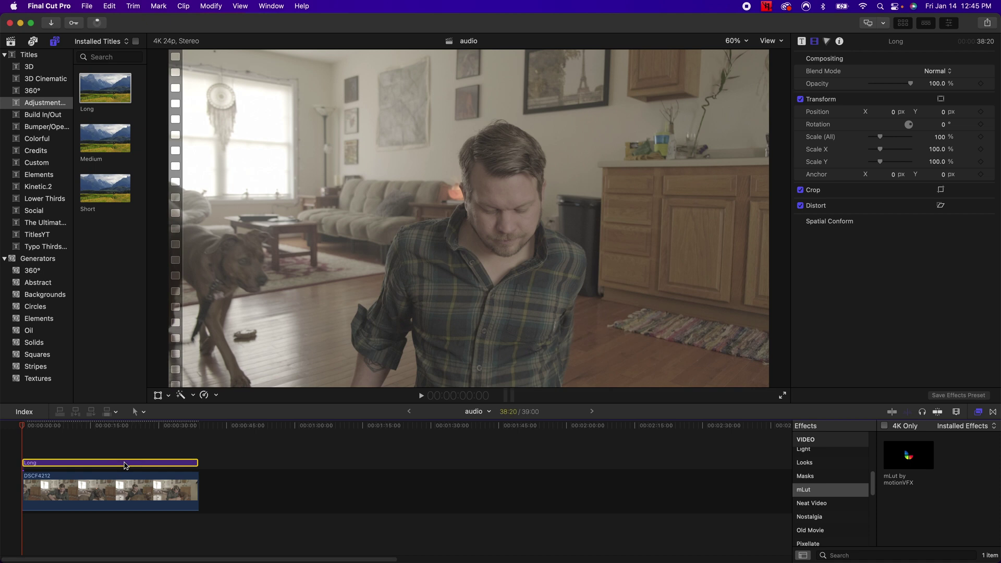
{"action": "mouse_move", "coordinate": [121, 502]}
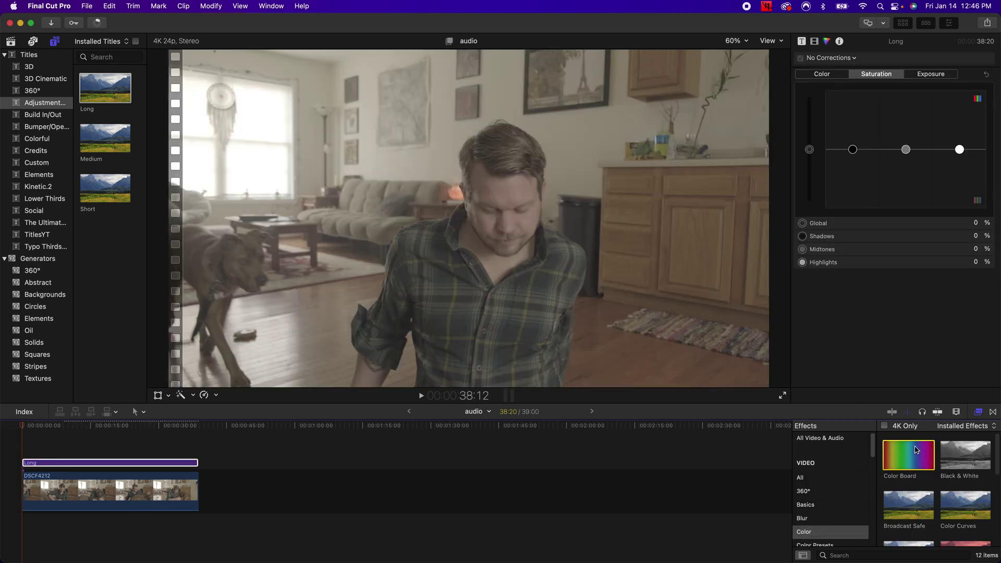
- Apply Color Board 1 to the Long adjustment layer and show the RGB waveform scope beside the image
{"action": "left_click_drag", "start_coordinate": [907, 454], "coordinate": [136, 464]}
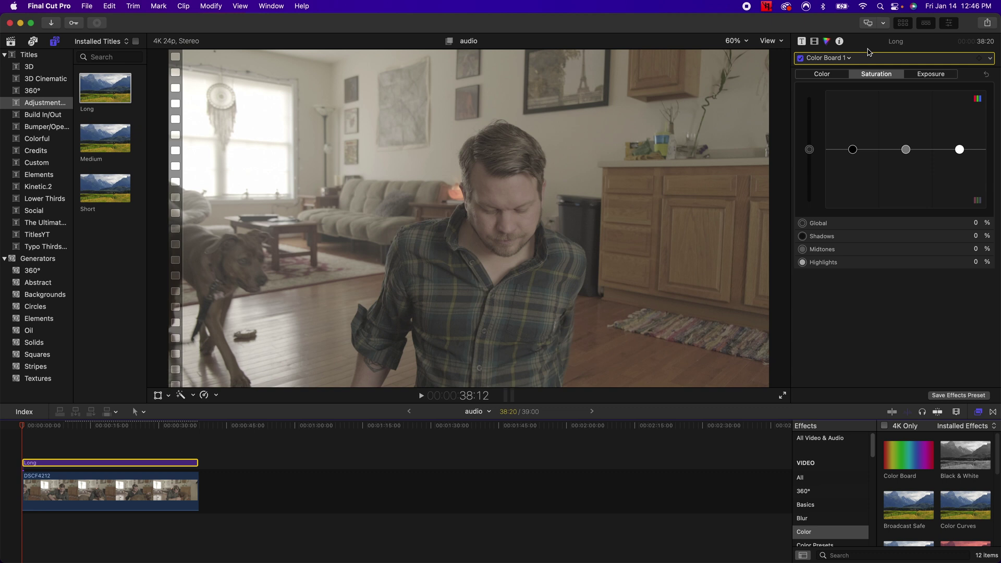
{"action": "left_click", "coordinate": [850, 59]}
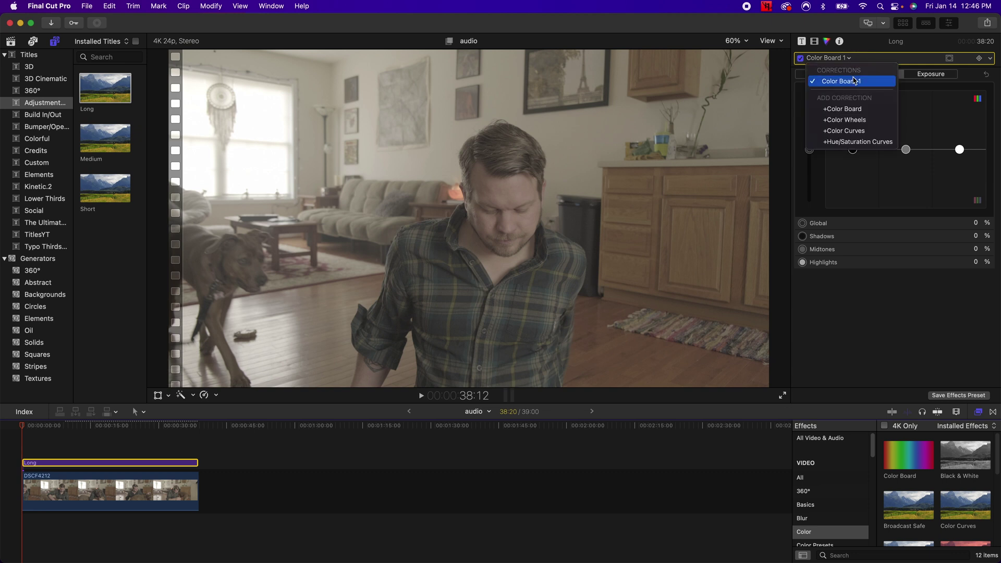
{"action": "left_click", "coordinate": [851, 81]}
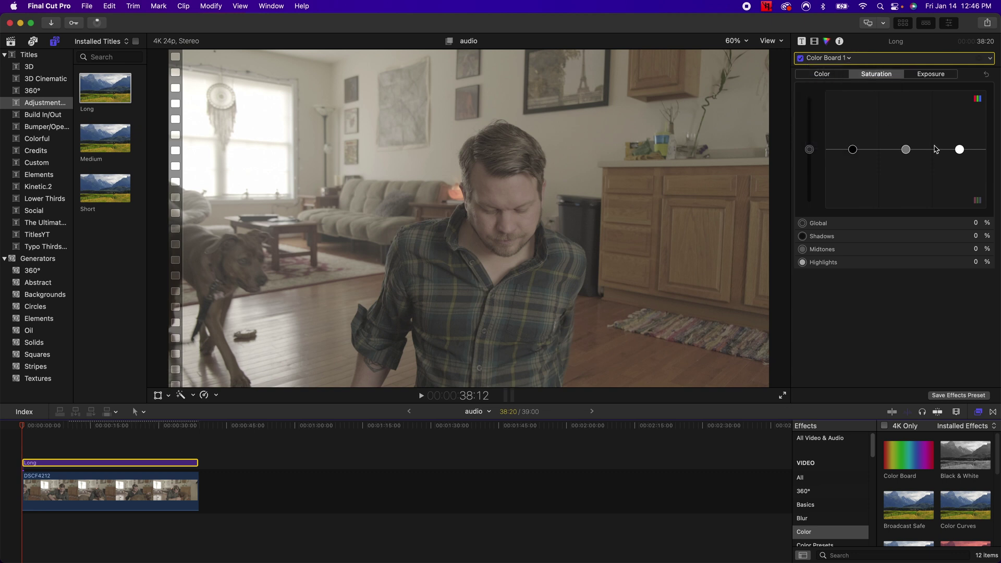
{"action": "left_click", "coordinate": [780, 42]}
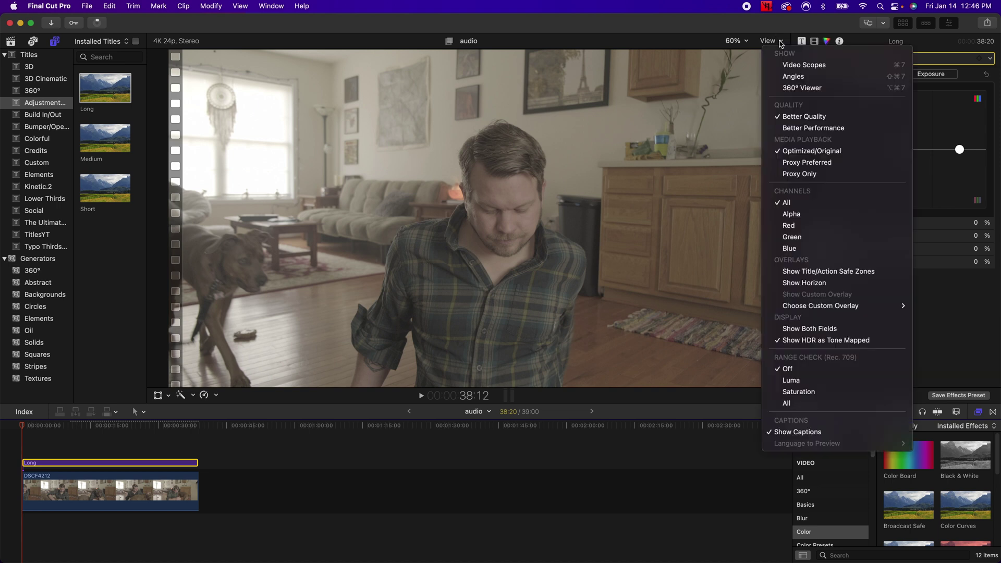
{"action": "left_click", "coordinate": [792, 64]}
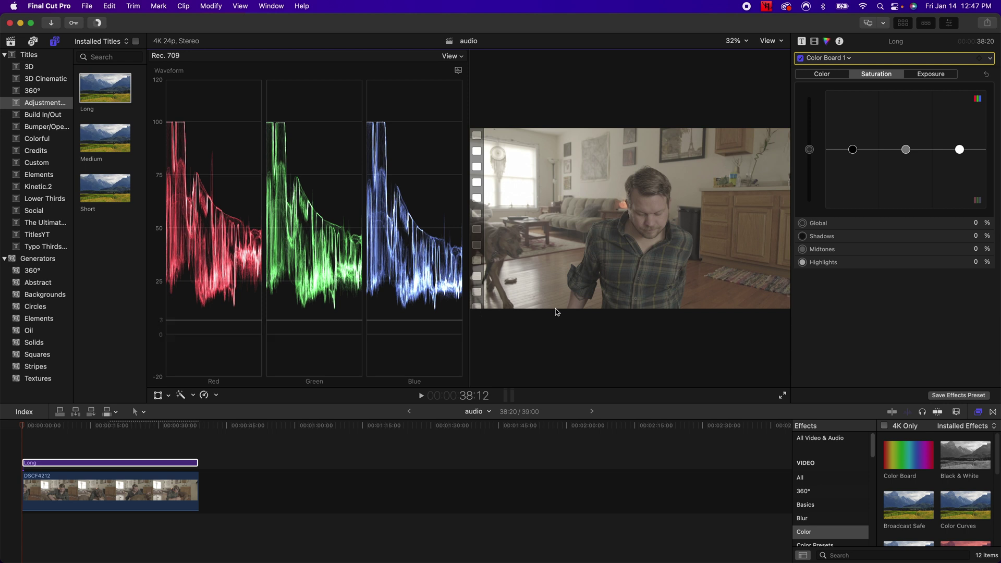
- On the Exposure board, drag Shadows down to -29% and Midtones up to 21%
{"action": "left_click", "coordinate": [924, 75]}
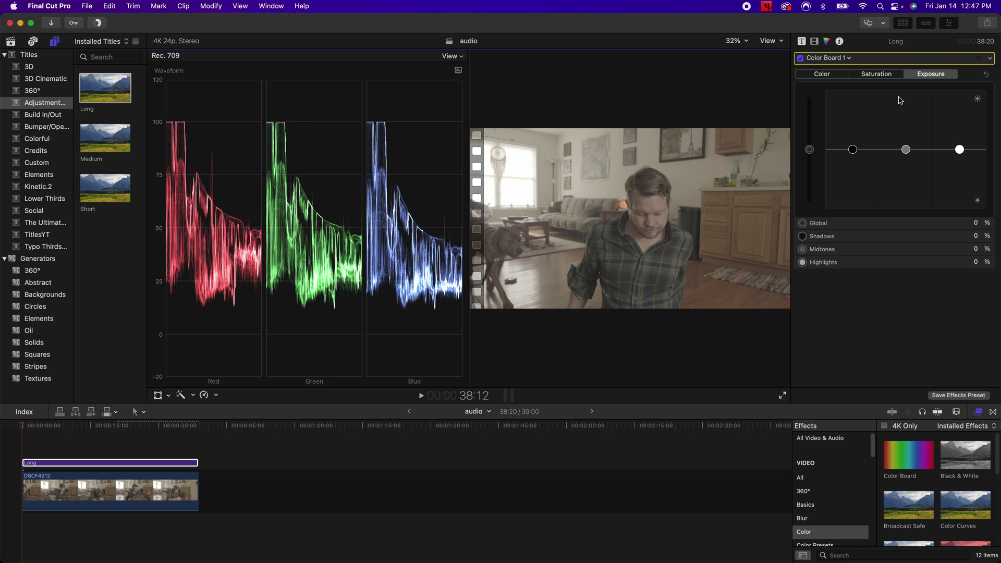
{"action": "left_click_drag", "start_coordinate": [851, 150], "coordinate": [853, 167]}
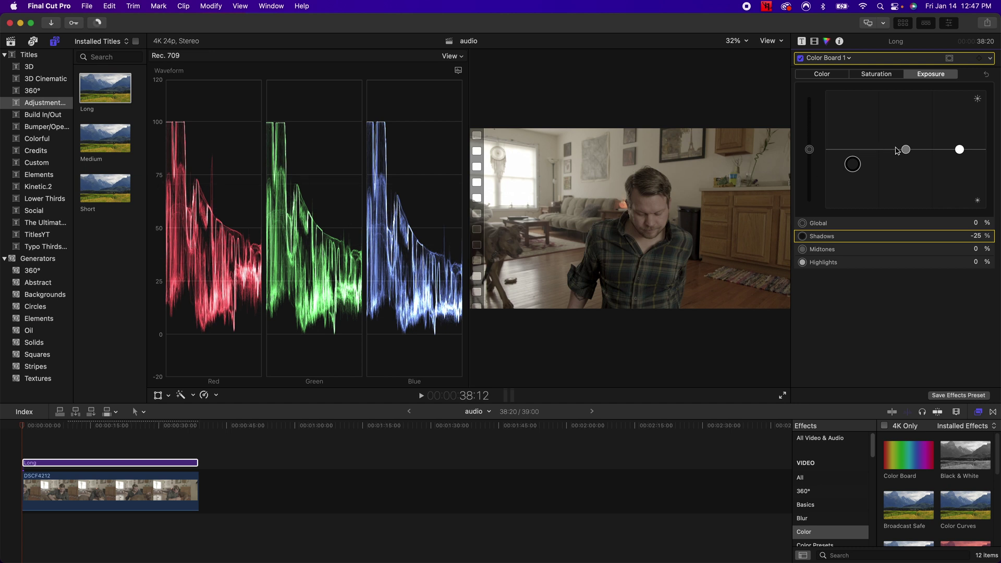
{"action": "left_click_drag", "start_coordinate": [905, 151], "coordinate": [904, 139]}
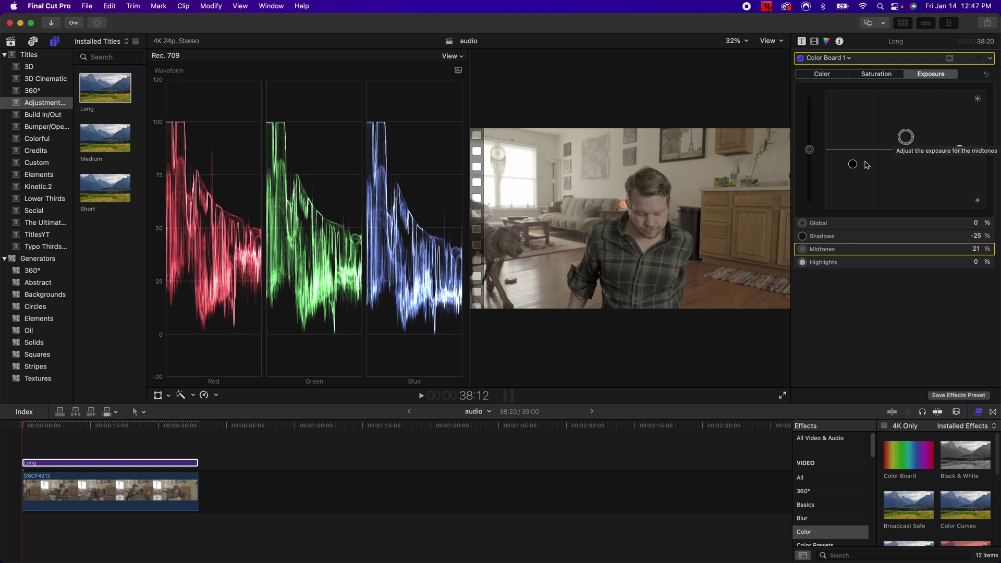
{"action": "left_click_drag", "start_coordinate": [853, 164], "coordinate": [855, 174]}
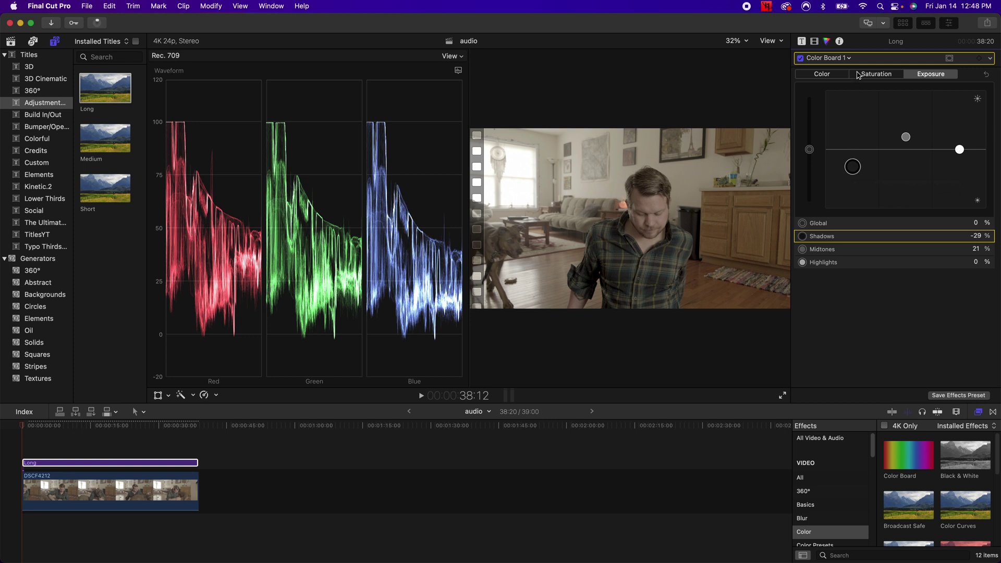
- On the Color Board's Saturation board, push the Global puck up to 33%
{"action": "left_click", "coordinate": [867, 76]}
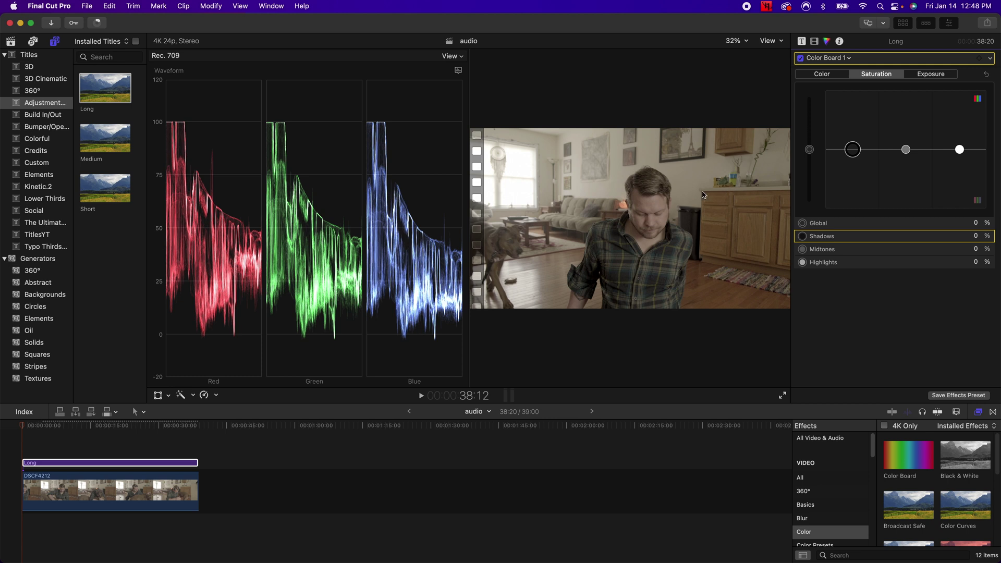
{"action": "left_click_drag", "start_coordinate": [809, 150], "coordinate": [815, 132]}
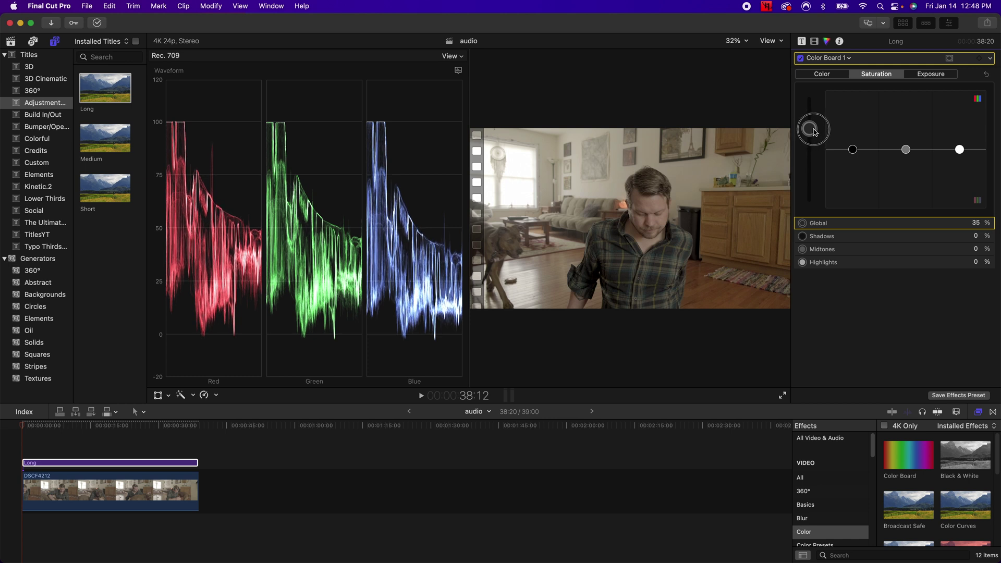
{"action": "mouse_move", "coordinate": [815, 132]}
{"action": "left_mouse_down"}
{"action": "mouse_move", "coordinate": [812, 194]}
{"action": "mouse_move", "coordinate": [812, 123]}
{"action": "mouse_move", "coordinate": [812, 132]}
{"action": "left_mouse_up"}
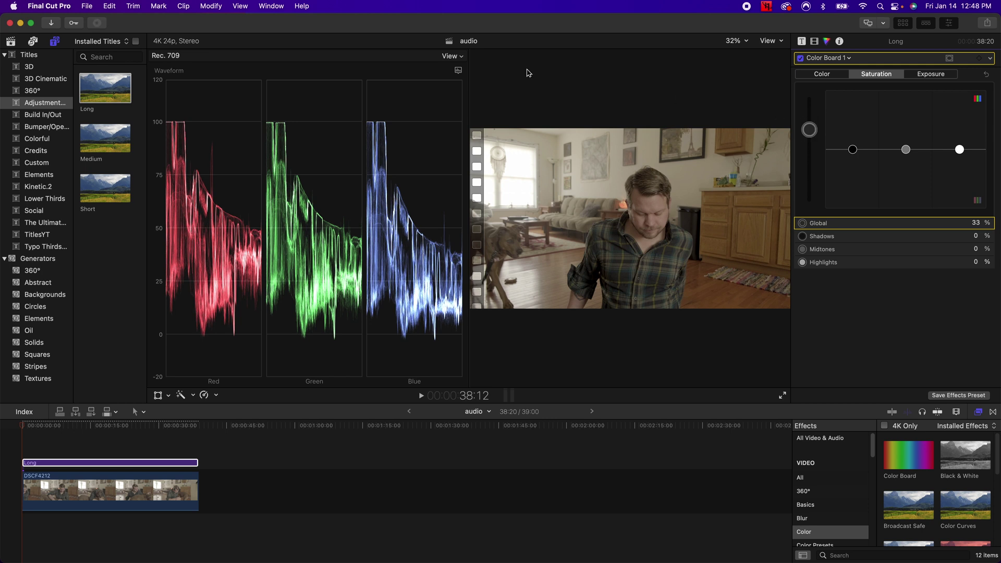
- Hide the video scopes, toggle Color Board 1 off and back on to compare, and scrub the playhead
{"action": "left_click", "coordinate": [765, 41]}
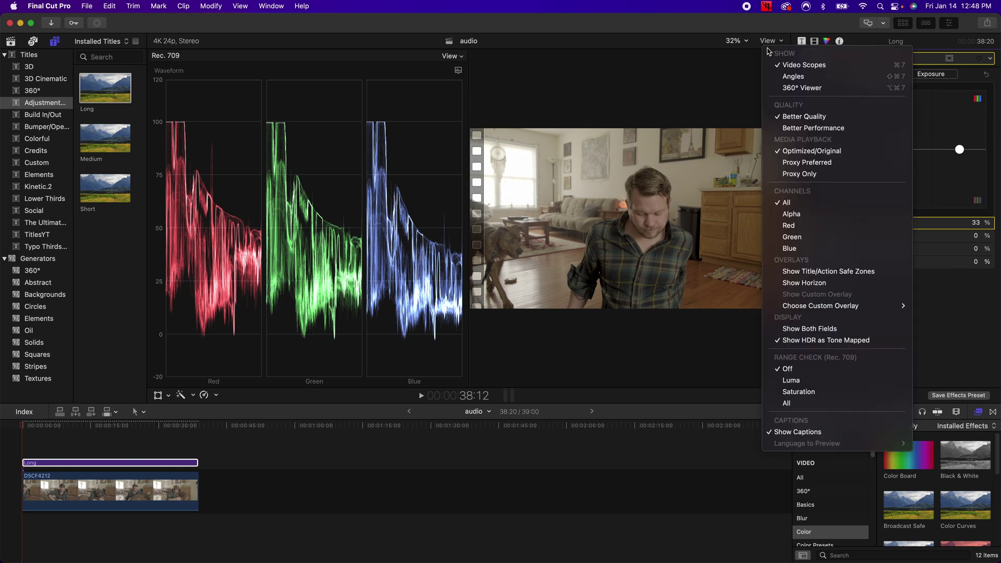
{"action": "left_click", "coordinate": [797, 66]}
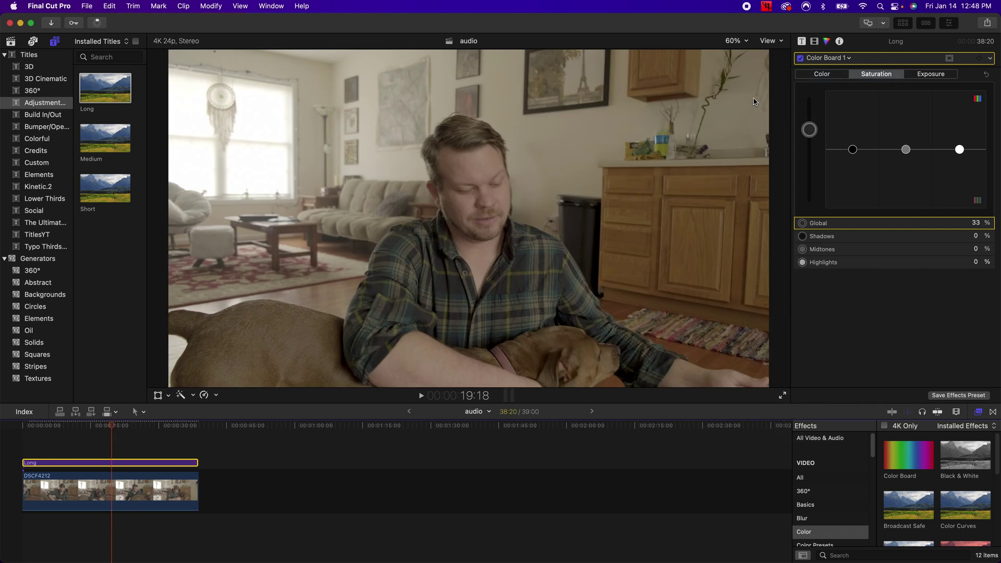
{"action": "left_click", "coordinate": [805, 61]}
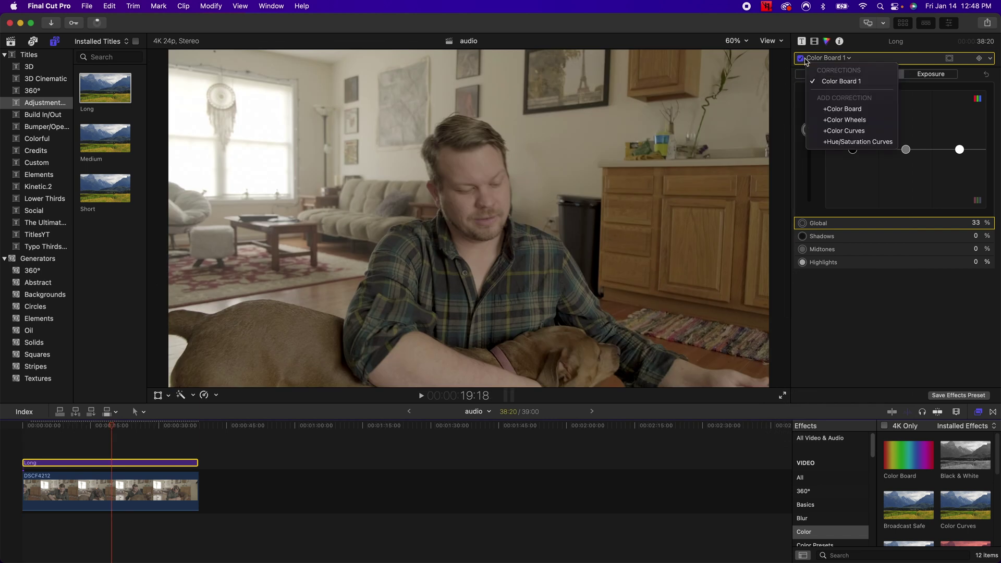
{"action": "left_click", "coordinate": [801, 59]}
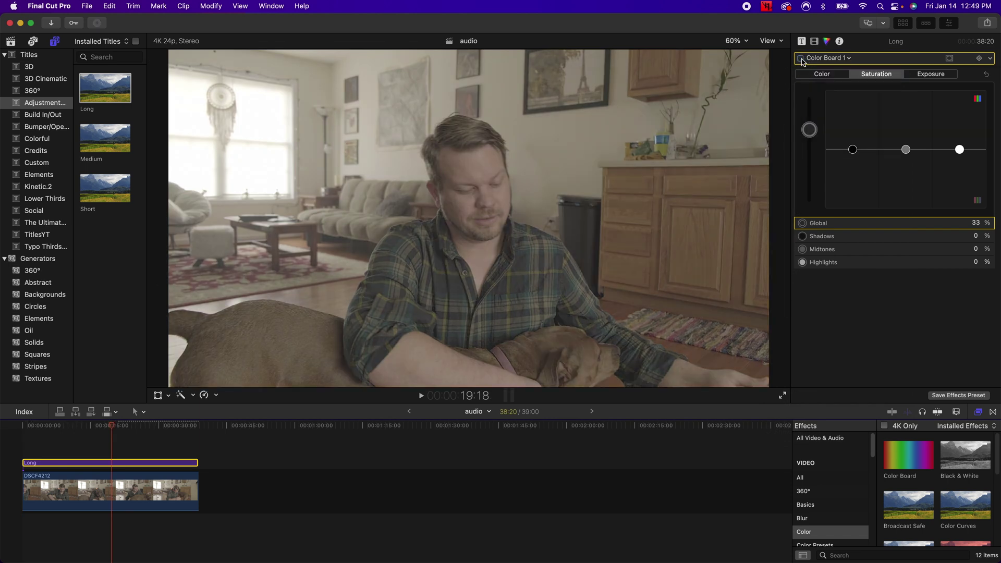
{"action": "left_click", "coordinate": [801, 59]}
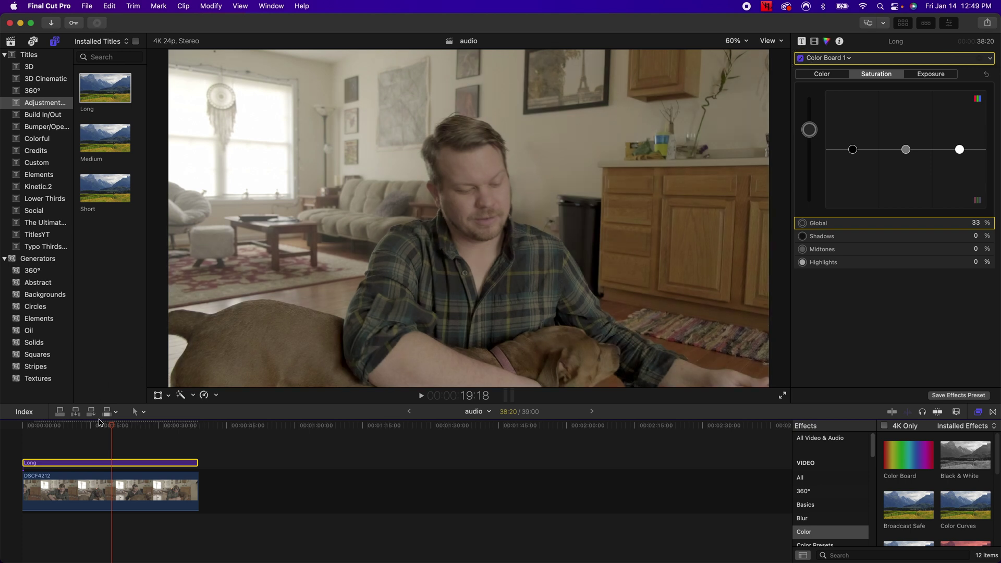
{"action": "left_click_drag", "start_coordinate": [111, 430], "coordinate": [14, 434]}
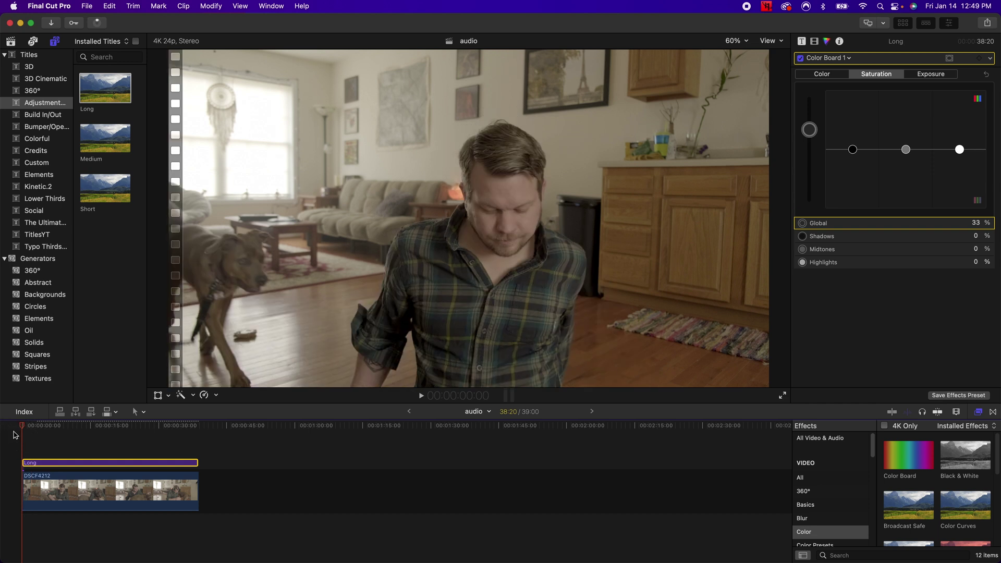
- Search all effects for 'shar' and apply Sharpen to the Long adjustment layer
{"action": "scroll", "coordinate": [824, 489], "scroll_direction": "down", "scroll_amount": 4}
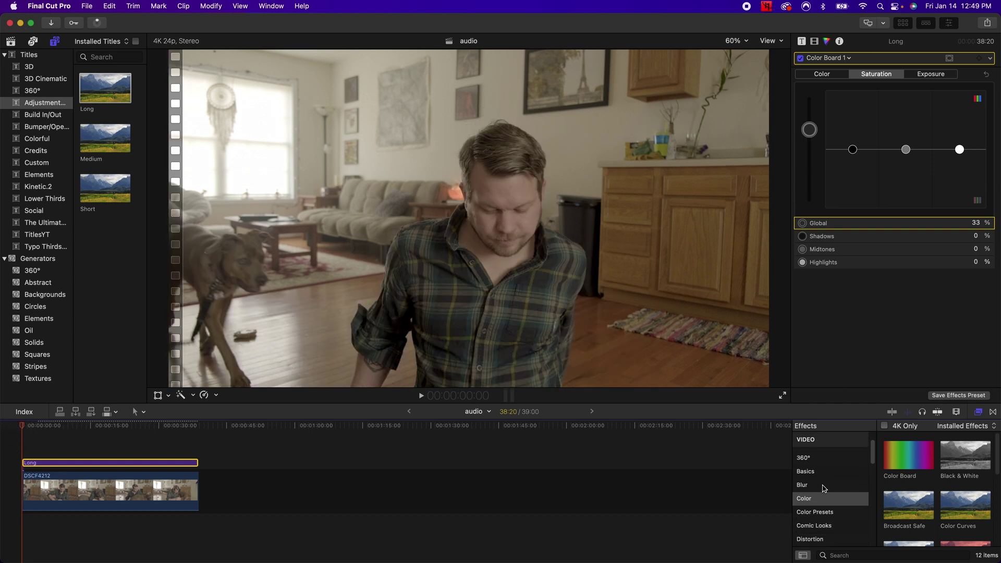
{"action": "scroll", "coordinate": [823, 489], "scroll_direction": "down", "scroll_amount": 5}
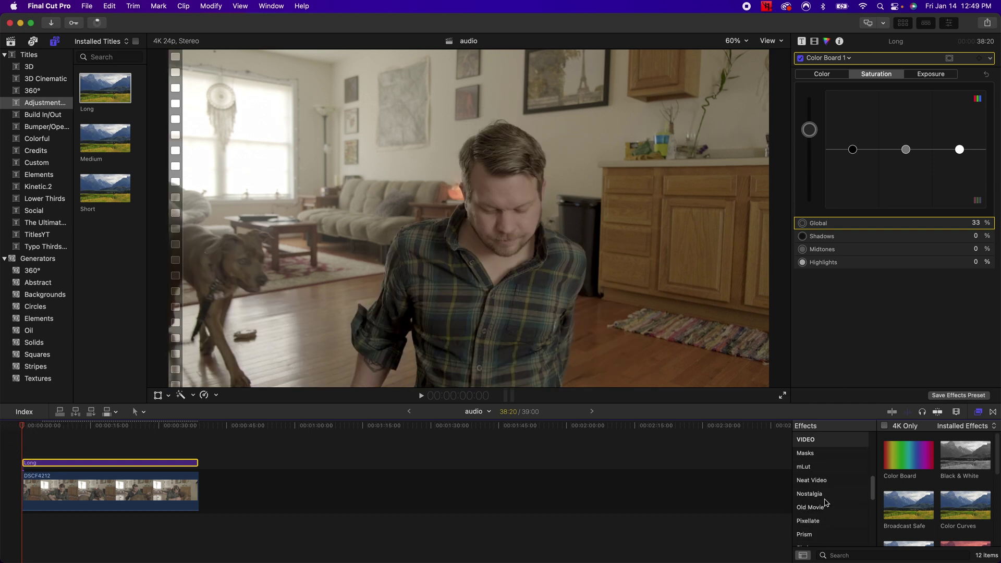
{"action": "scroll", "coordinate": [840, 508], "scroll_direction": "up", "scroll_amount": 10}
{"action": "left_click", "coordinate": [821, 478]}
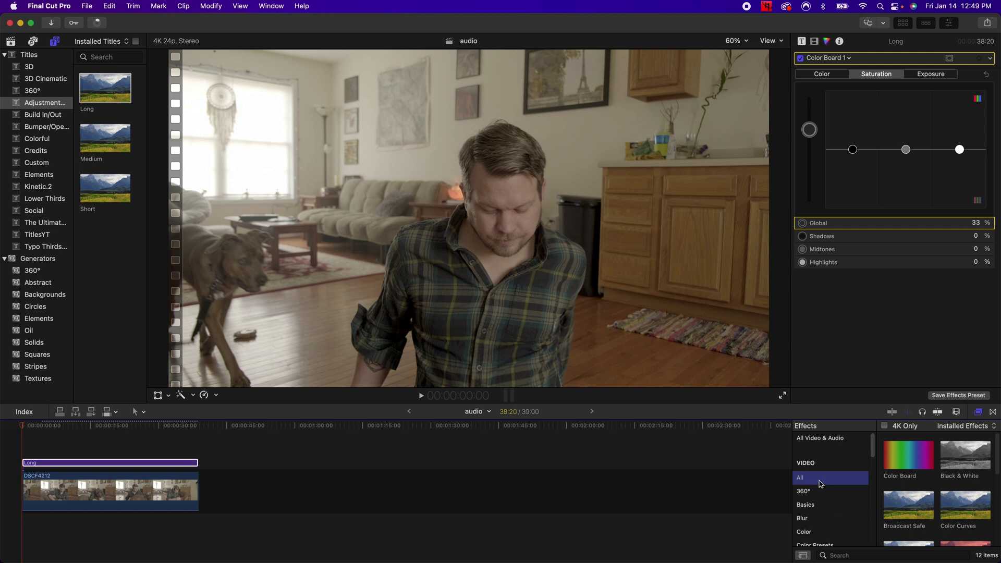
{"action": "left_click", "coordinate": [842, 554]}
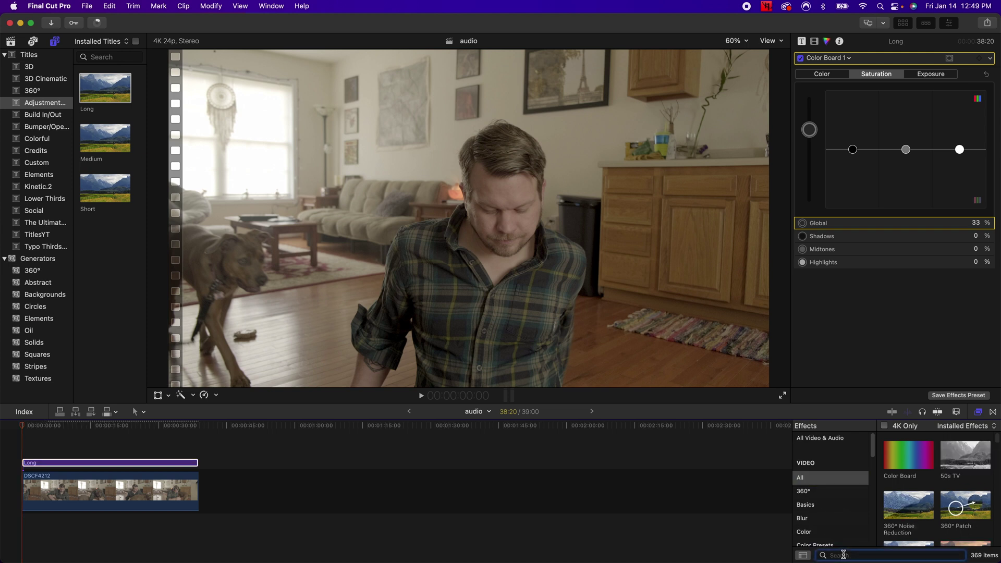
{"action": "type", "text": "shar"}
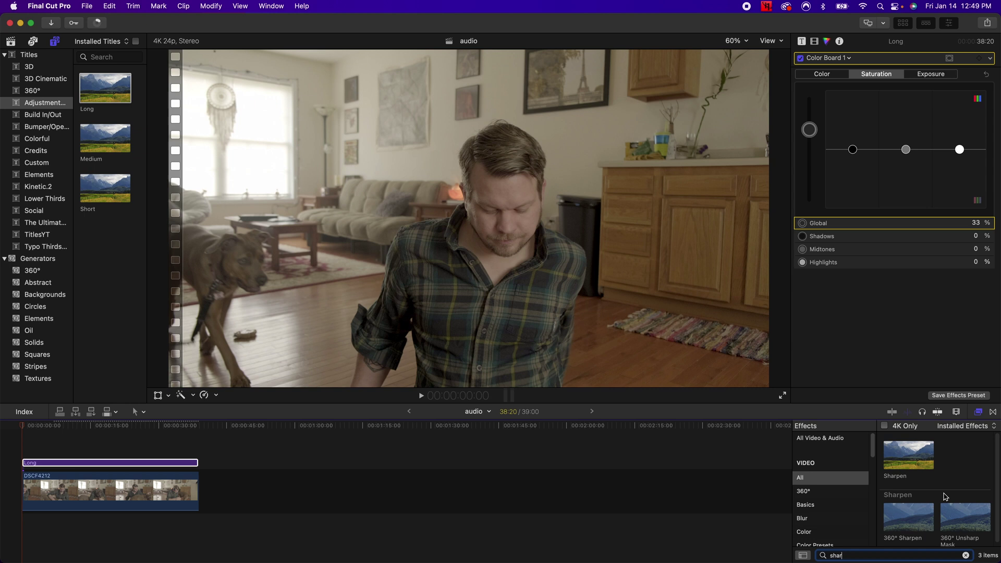
{"action": "left_click_drag", "start_coordinate": [917, 458], "coordinate": [40, 463]}
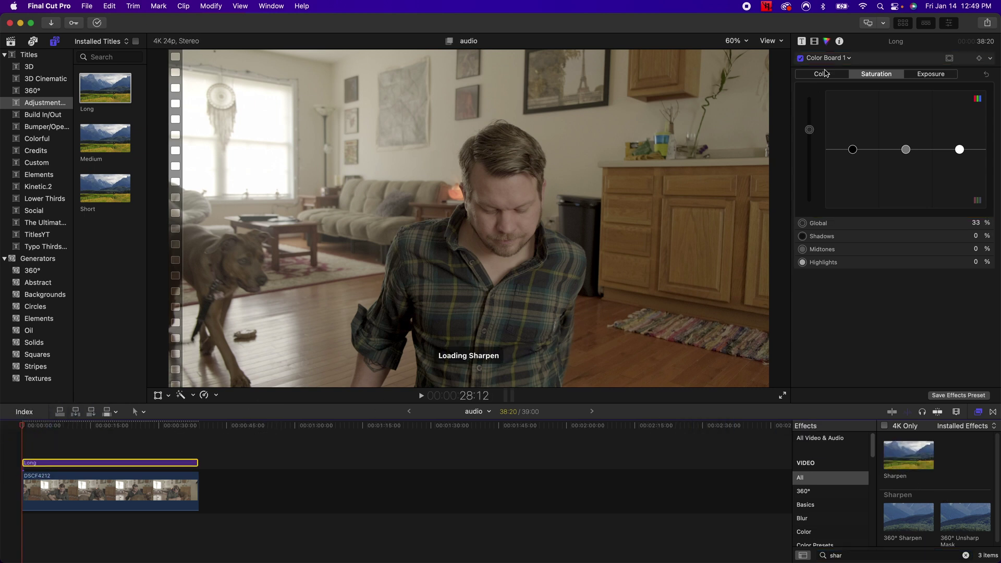
- Set the Sharpen Amount to 1.5 in the Video inspector, then toggle it off to compare
{"action": "left_click", "coordinate": [815, 46]}
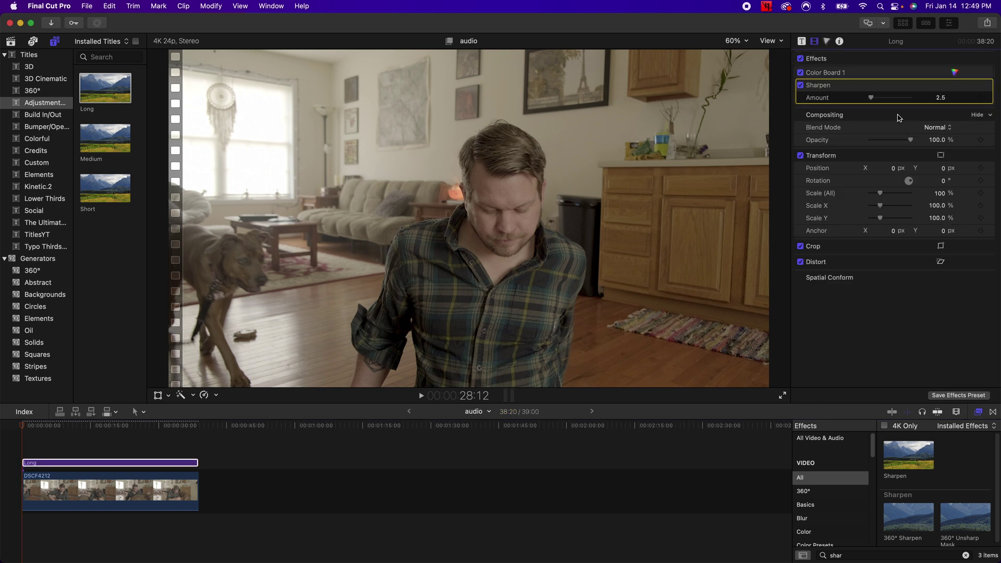
{"action": "left_click", "coordinate": [940, 99]}
{"action": "type", "text": "1.5"}
{"action": "key", "text": "Return"}
{"action": "left_click", "coordinate": [801, 86]}
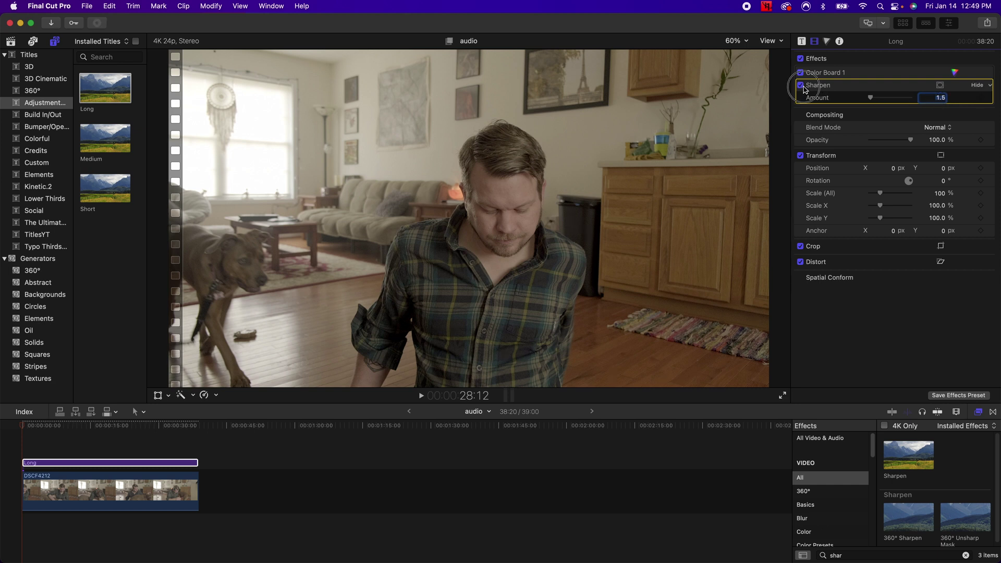